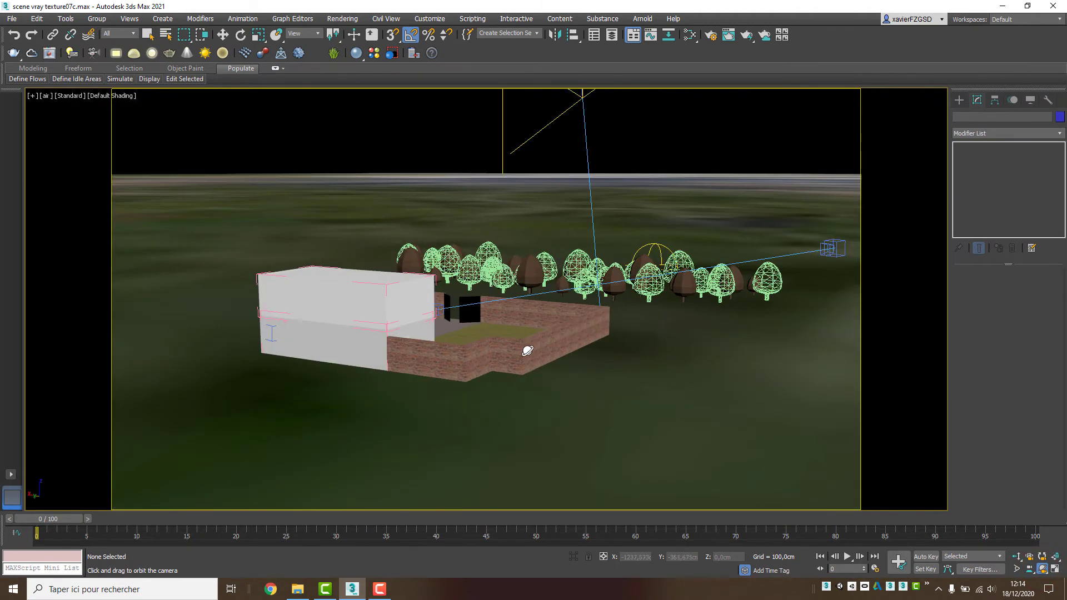
Examine the layout of the house, trees, cameras and lights in a wireframe top view.
drag(541, 276, 519, 309)
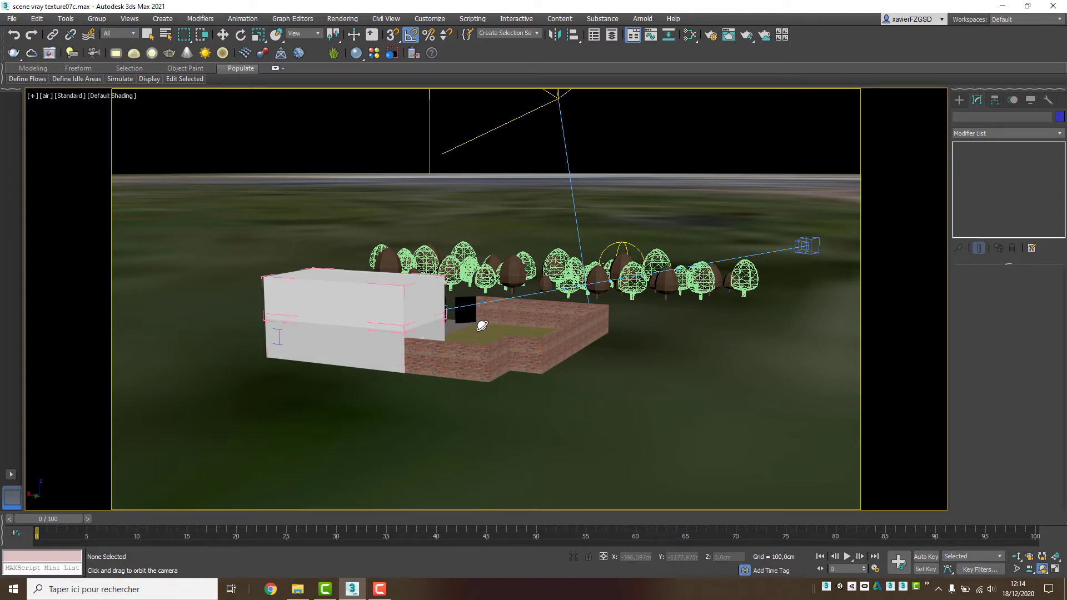
key(t)
key(z)
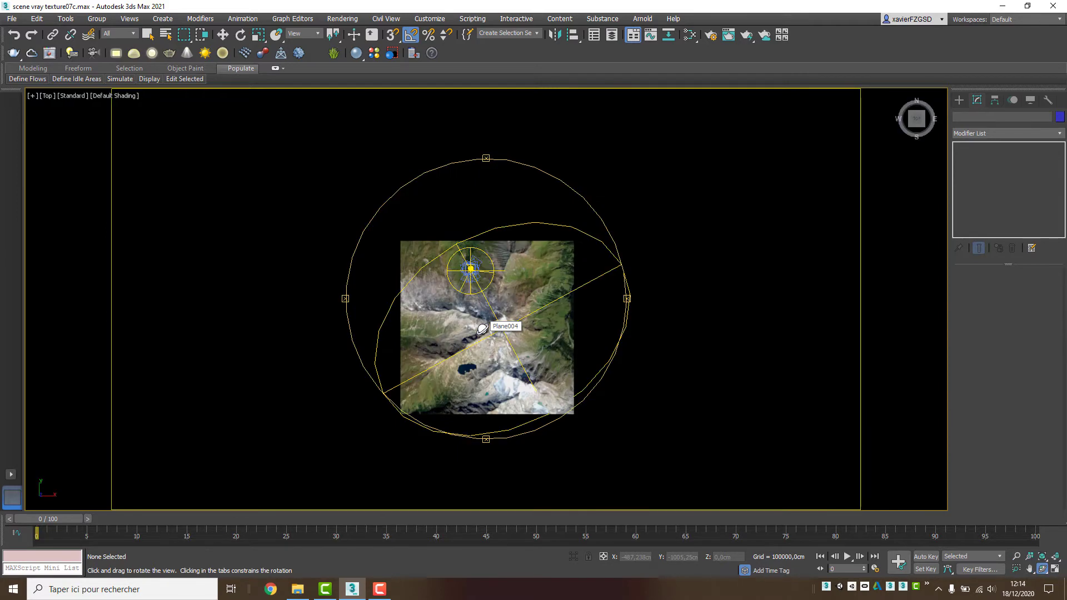
key(F3)
scroll(476, 287, up, 10)
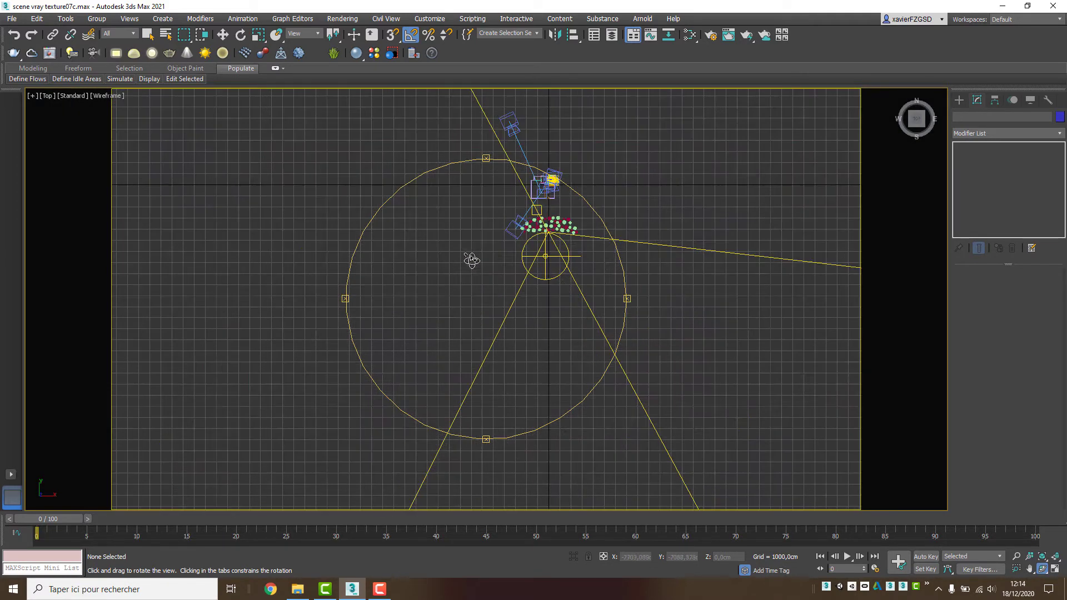
middle_drag(633, 197, 548, 344)
scroll(536, 257, up, 4)
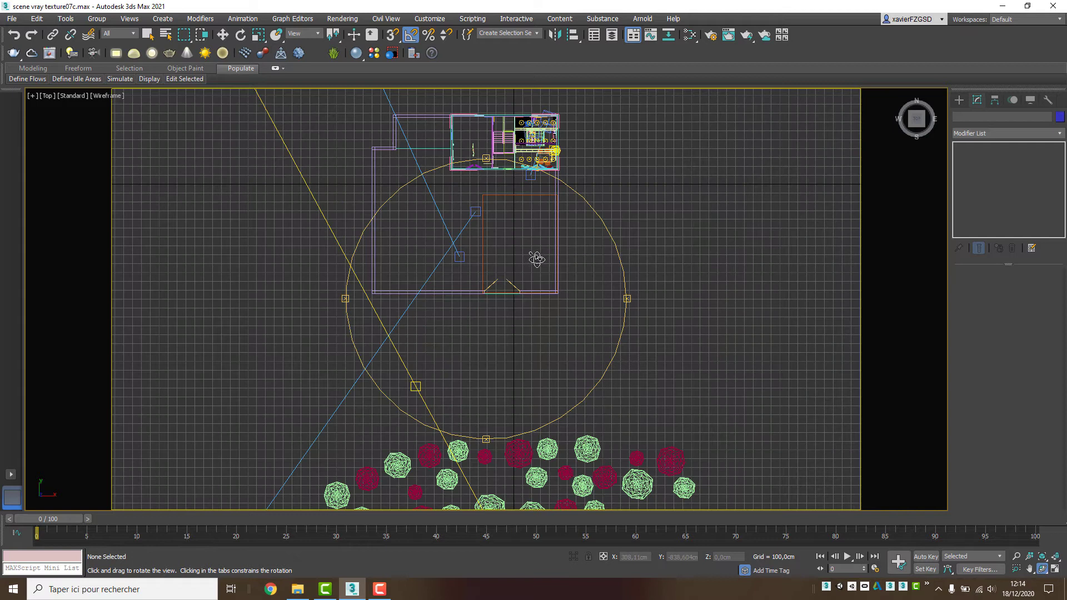
scroll(468, 247, down, 3)
right_click(448, 245)
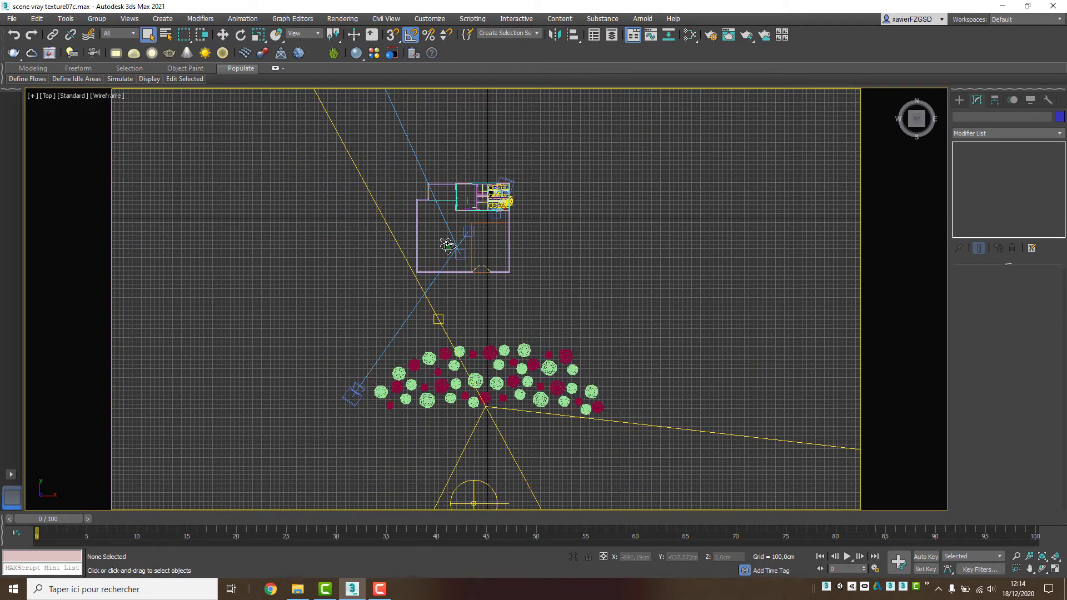
middle_drag(453, 246, 467, 276)
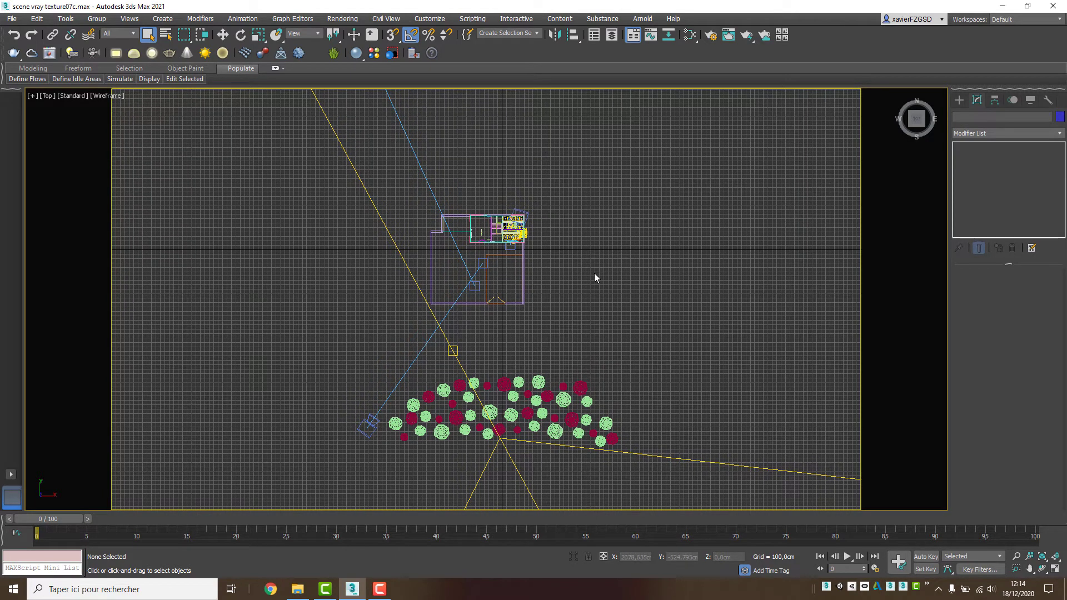
Return to the air camera's view with default shading.
key(c)
double_click(521, 215)
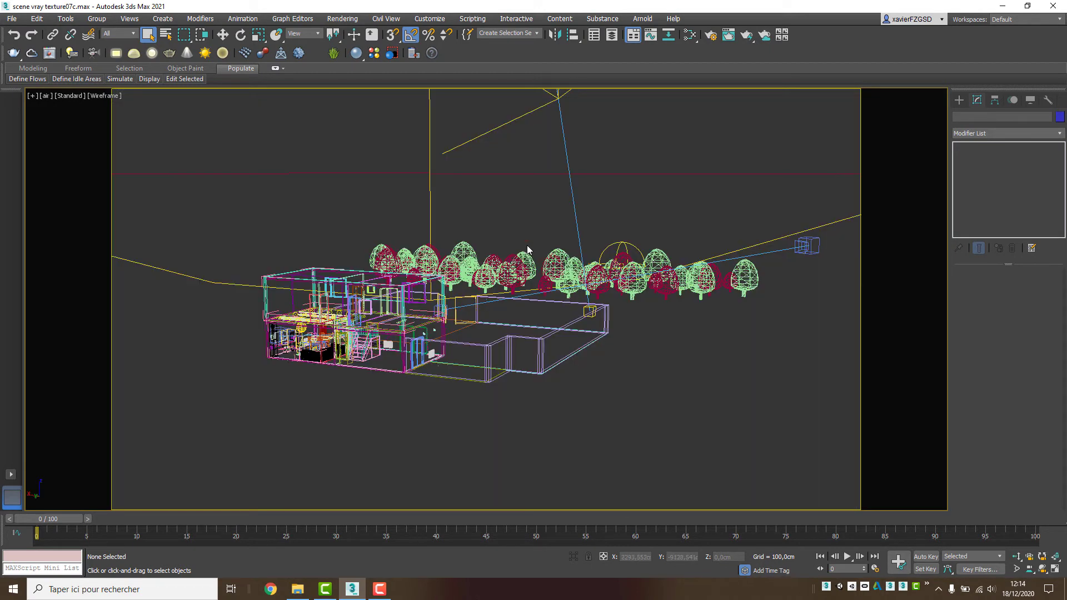
key(F3)
Add a VRayAerialPerspective effect to the atmosphere in the environment settings.
click(346, 19)
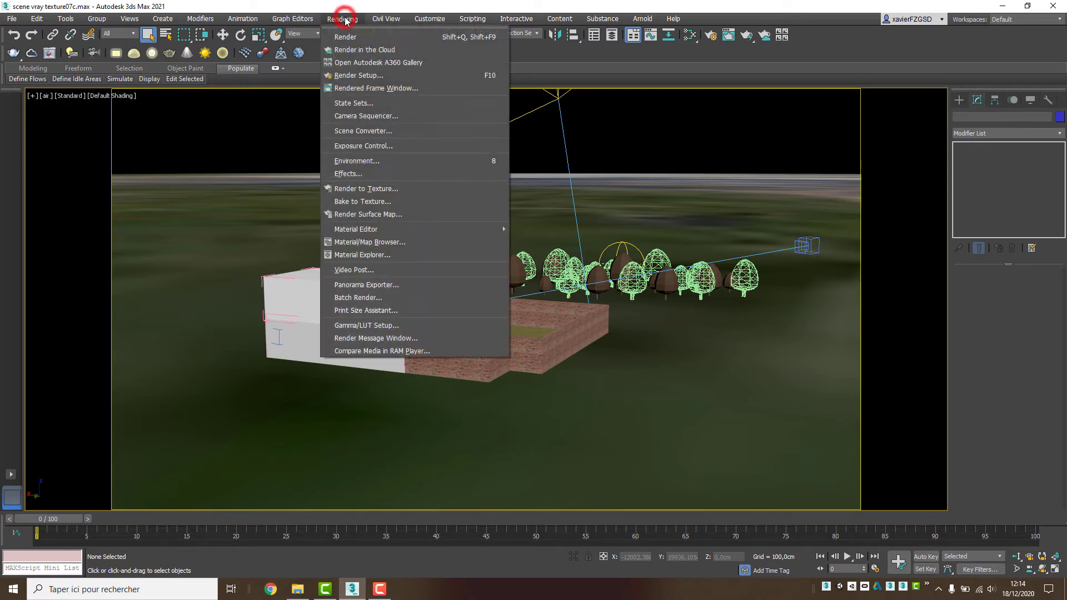
click(364, 159)
drag(826, 385, 830, 215)
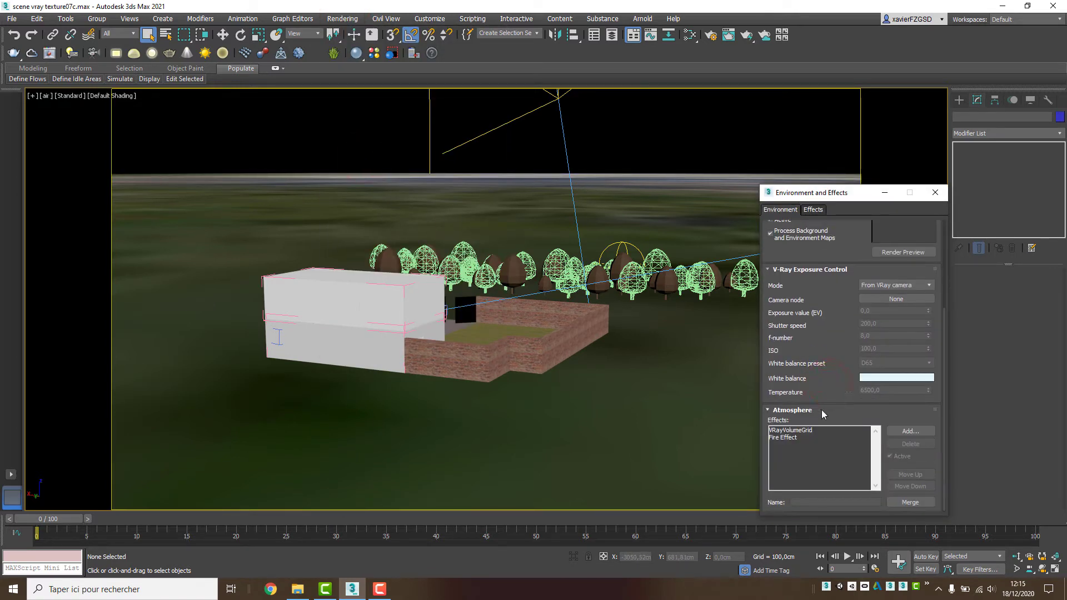
click(909, 431)
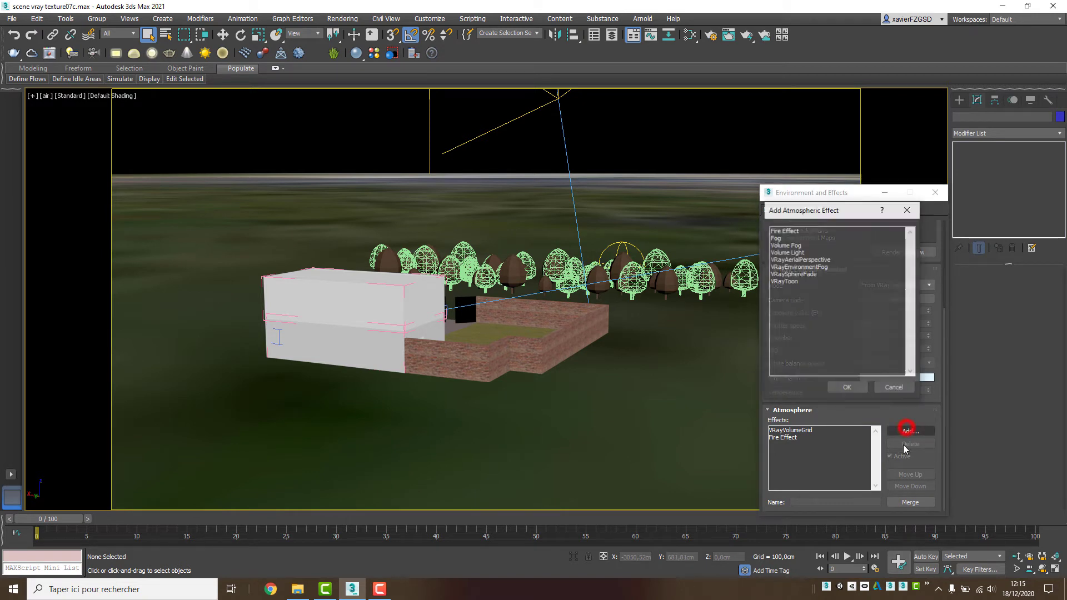
double_click(798, 259)
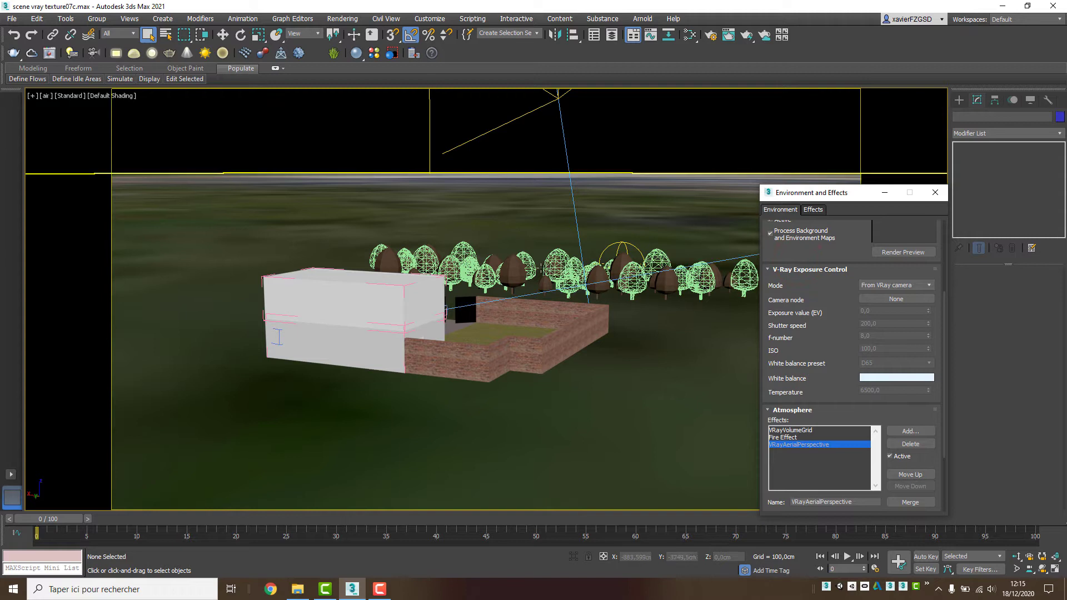
Start an interactive render in the V-Ray Frame Buffer and bring up the aerial perspective's general parameters.
click(50, 53)
click(376, 282)
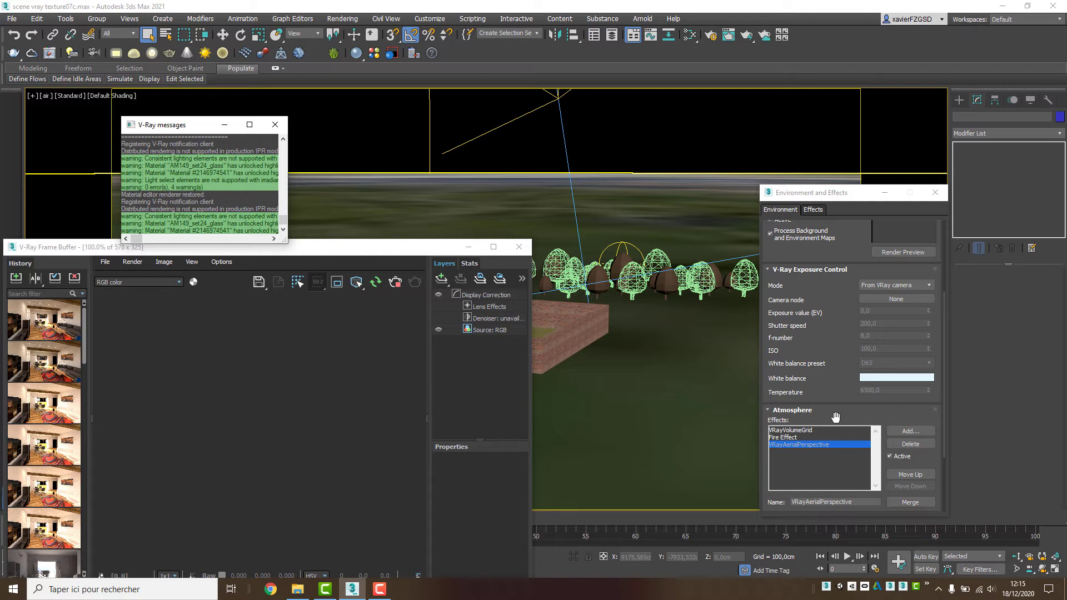
drag(836, 418, 835, 408)
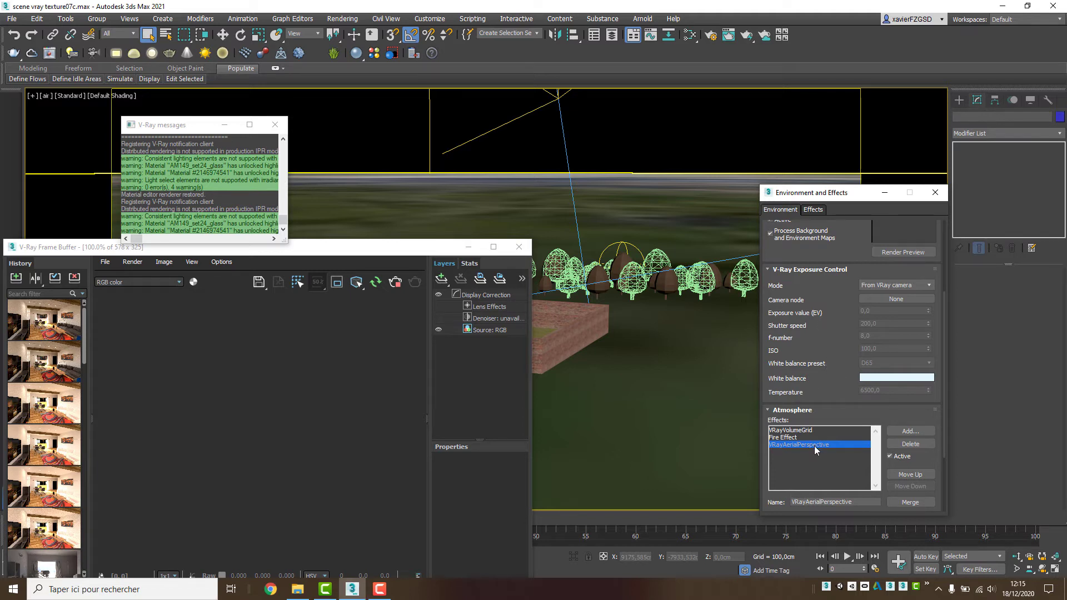
drag(833, 401, 840, 229)
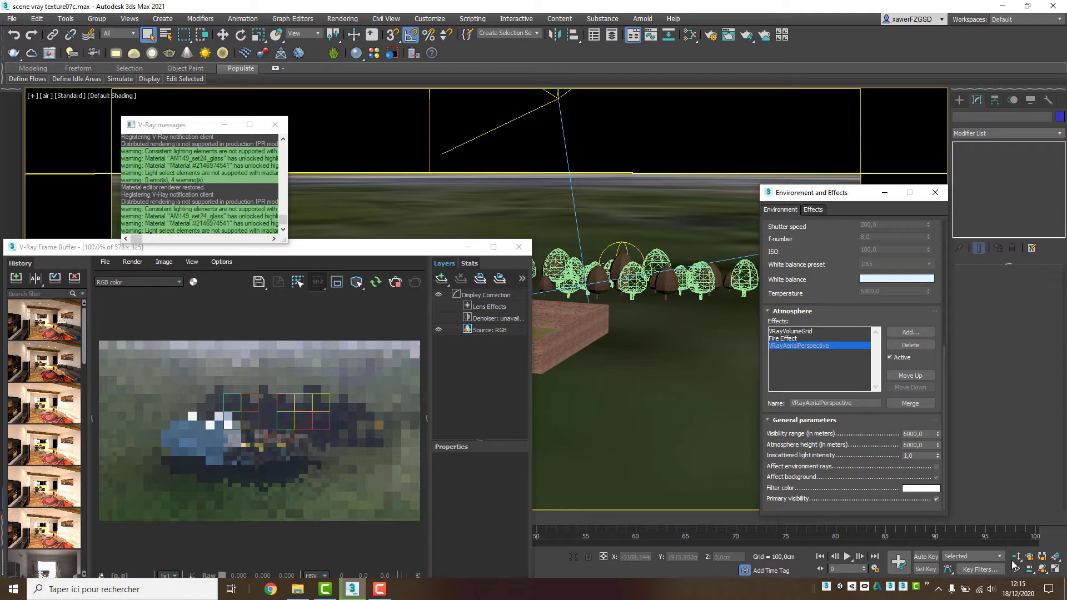
Orbit and pan the air camera to a lower angle that includes the horizon and sky, and select the camera.
click(1042, 568)
drag(641, 383, 641, 378)
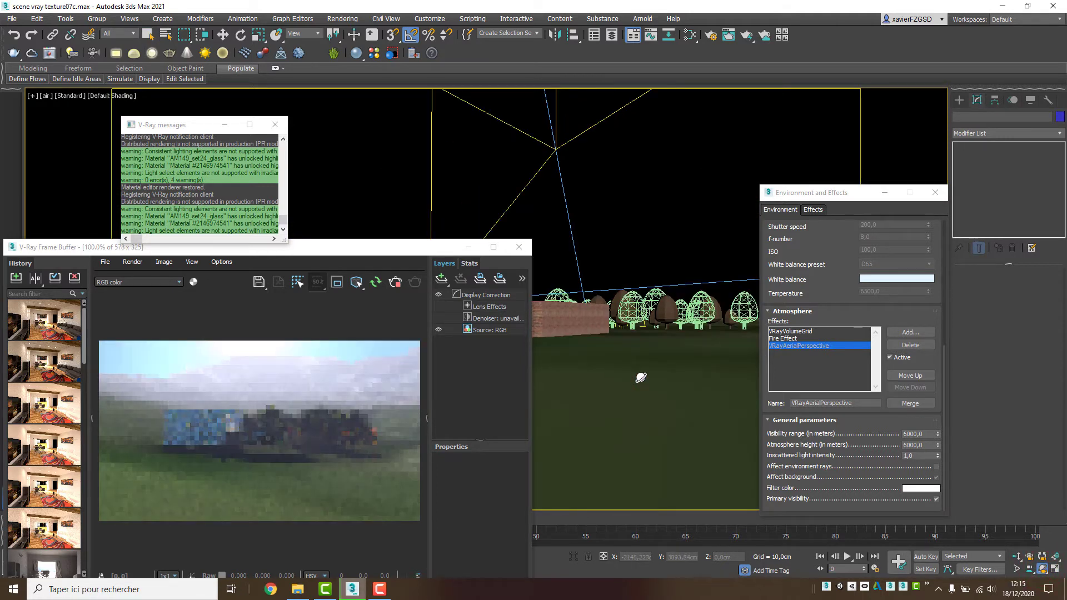
middle_drag(639, 369, 641, 419)
click(626, 405)
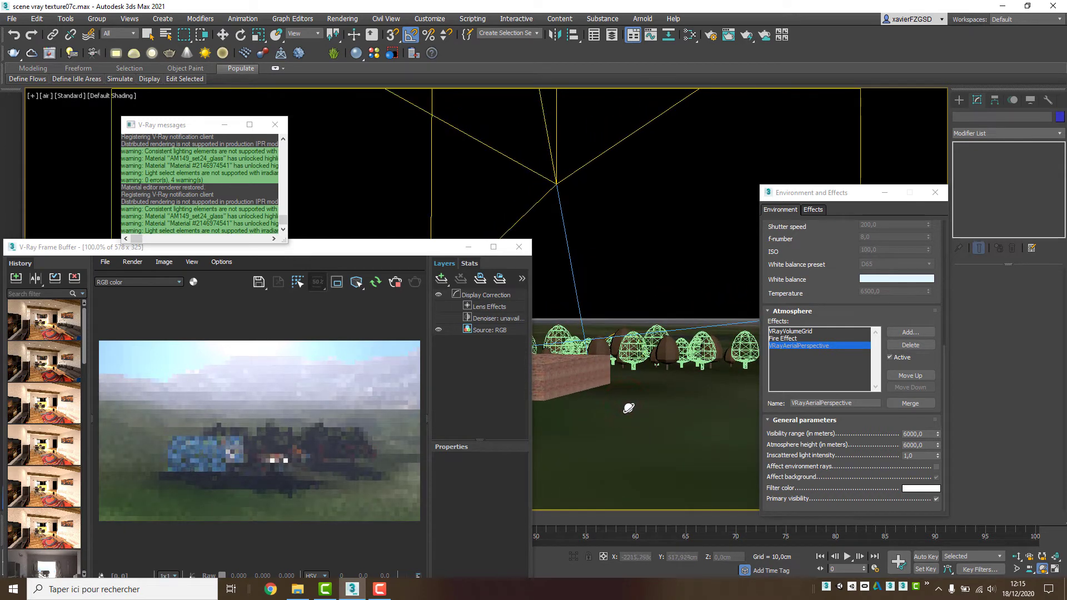
drag(627, 408, 630, 405)
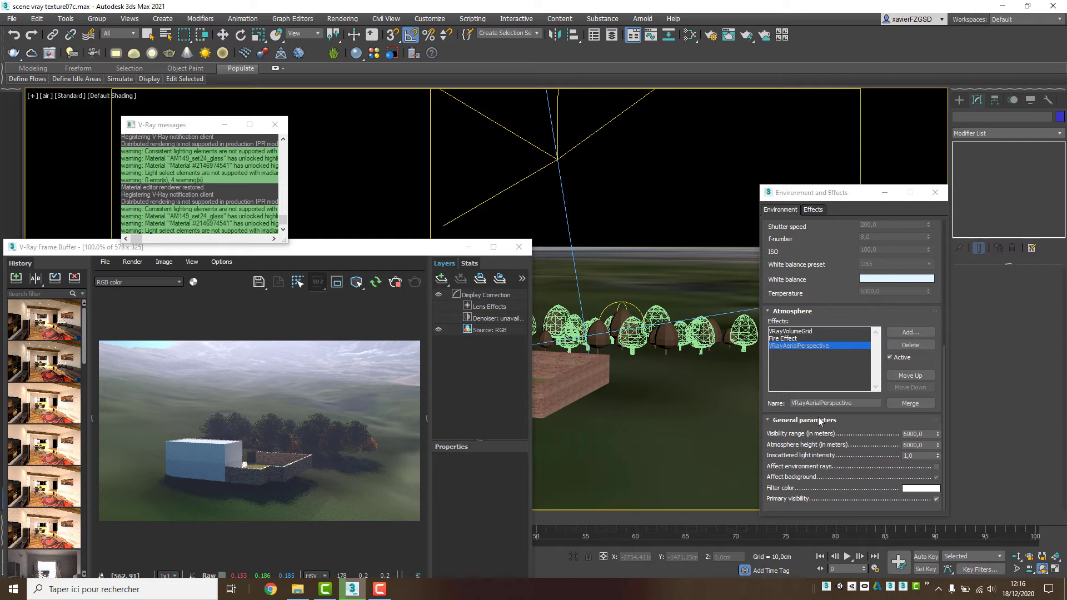
click(45, 96)
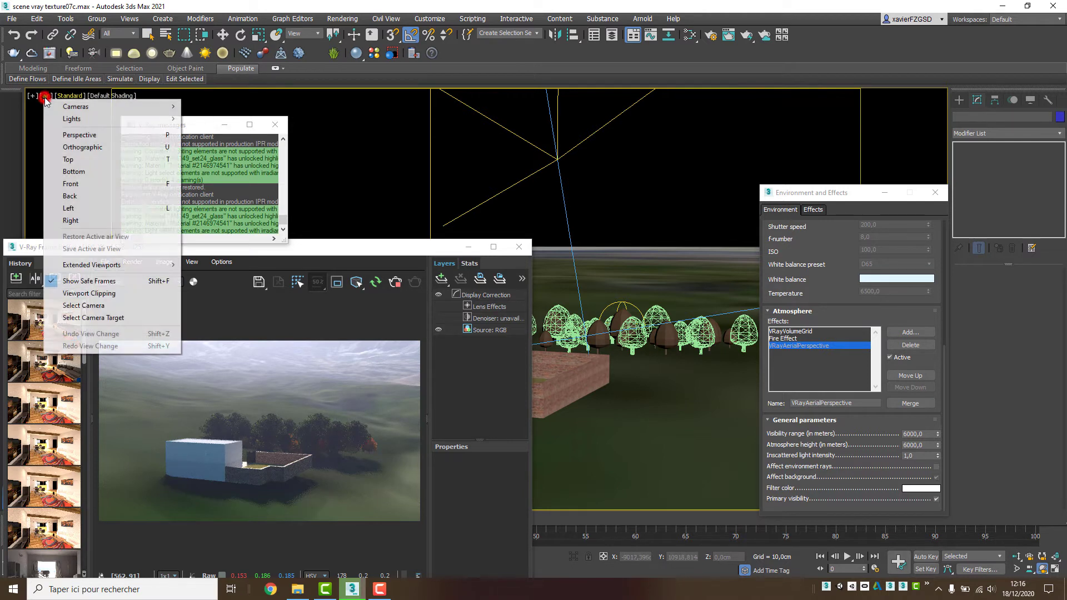
click(101, 304)
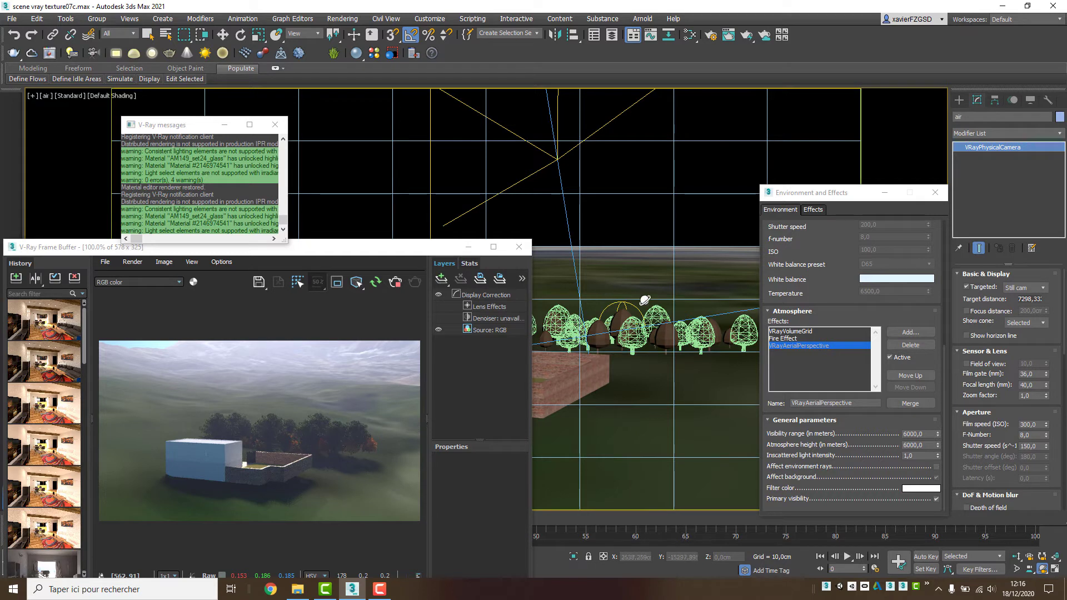
Try a visibility range of 5000 m for the aerial perspective, and settle on 9000 m.
double_click(920, 434)
text(5000)
key(Return)
key(ctrl+z)
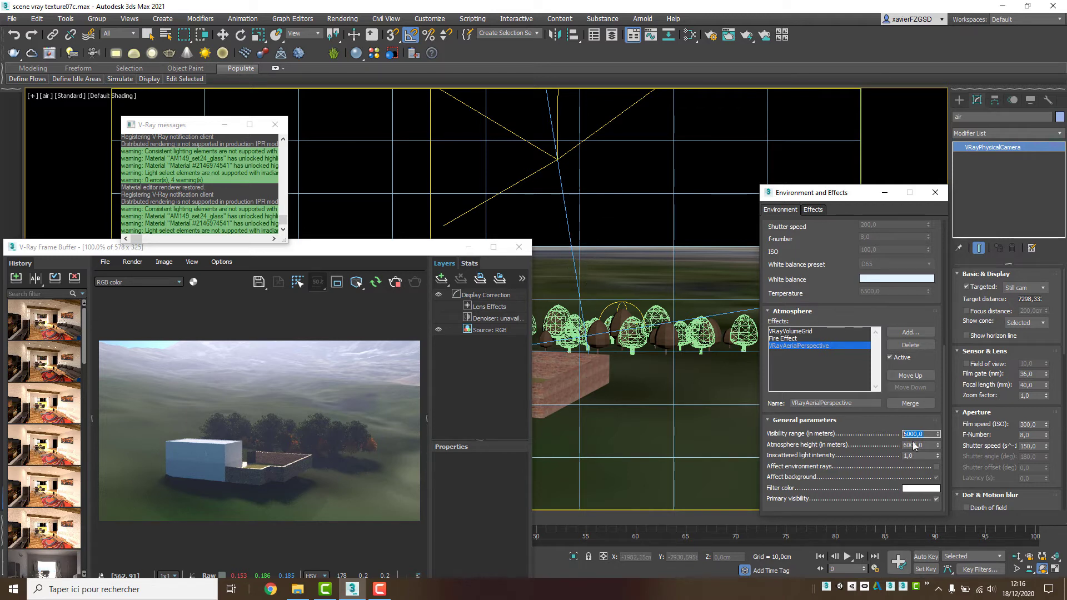
text(6000)
key(Return)
text(5000)
key(Return)
text(00)
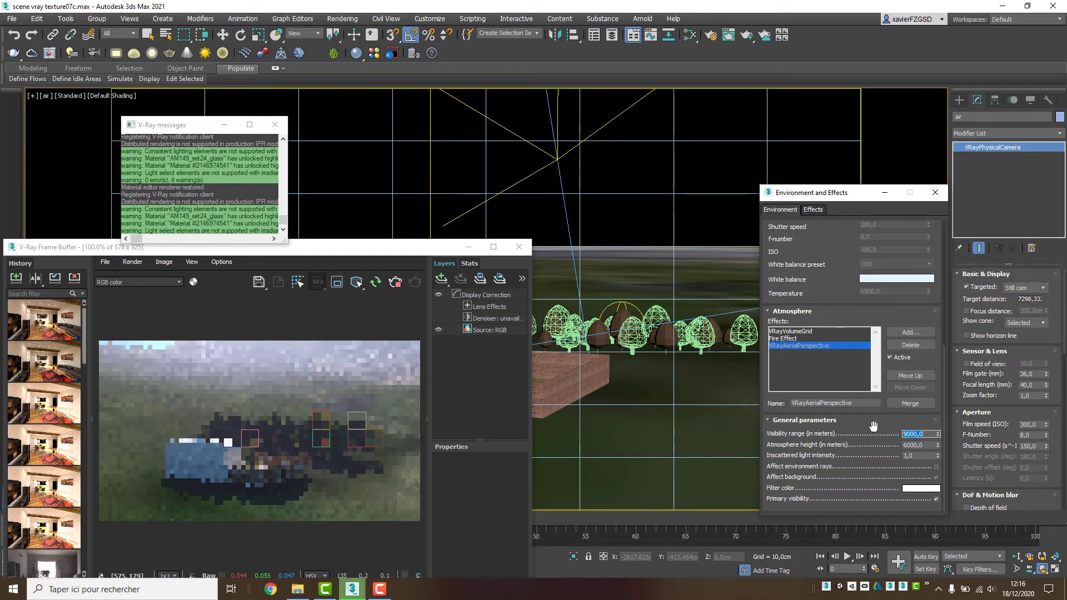
Try atmosphere heights of 200 m and 100 m for the aerial perspective.
double_click(913, 445)
text(5000)
key(Return)
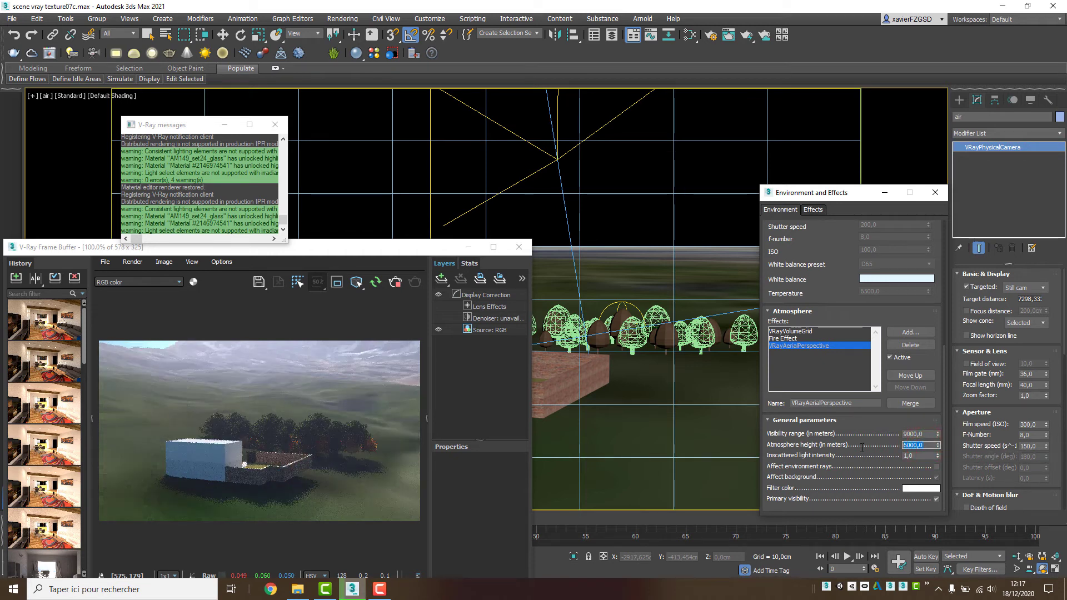
text(200)
key(Return)
text(10)
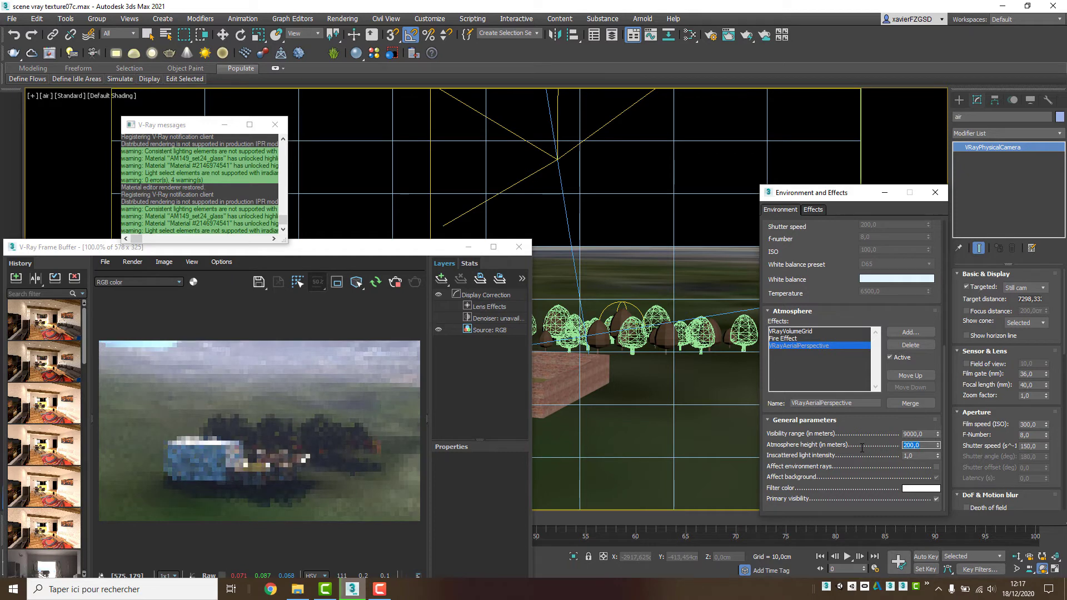
text(0)
key(Return)
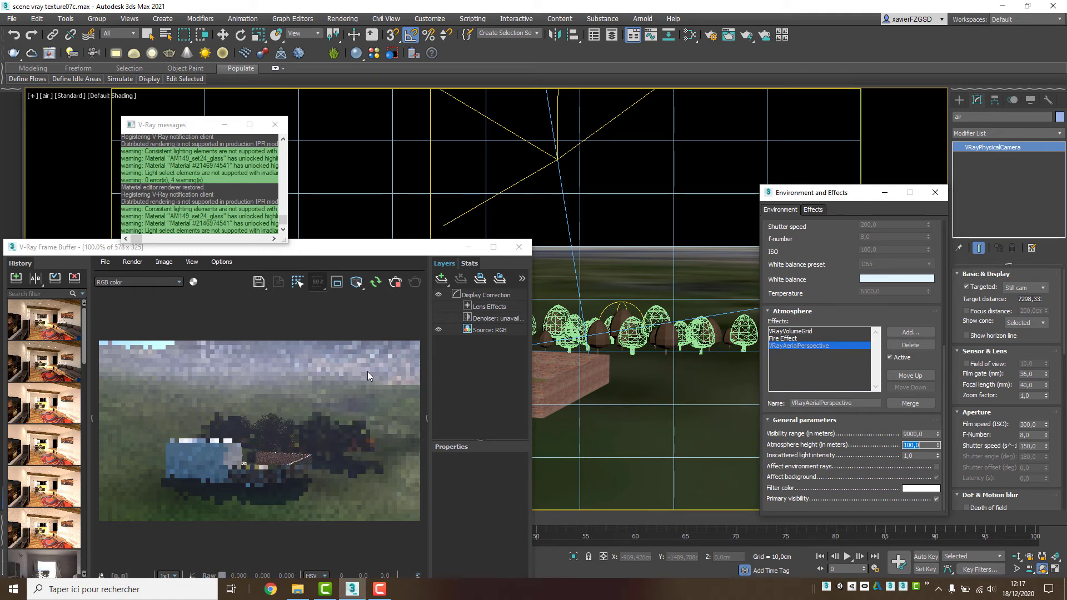
Set the aerial perspective's atmosphere height to 600 m.
click(924, 444)
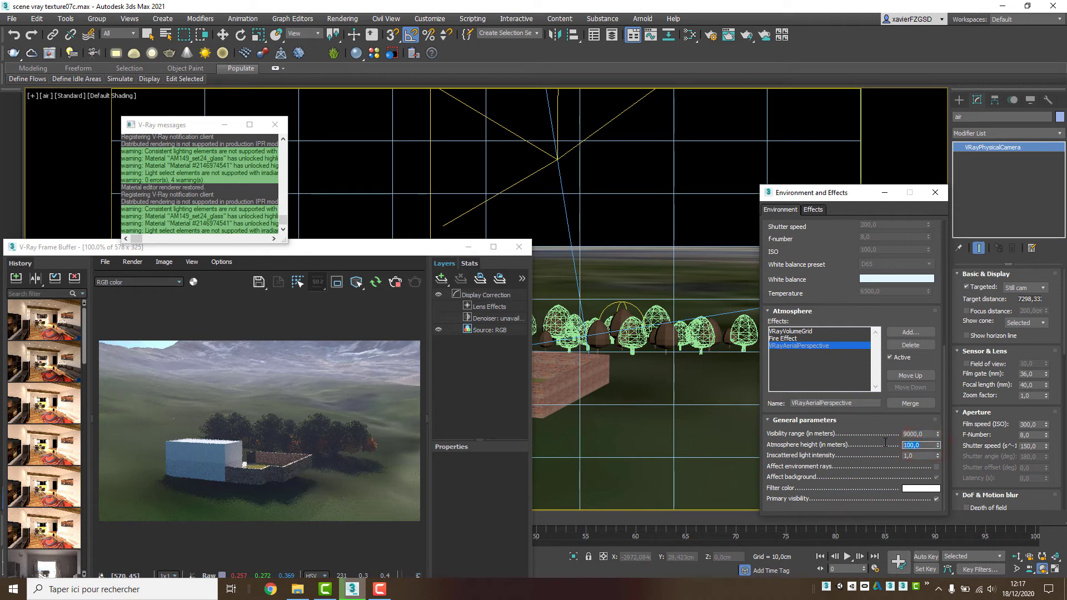
text(600)
key(Return)
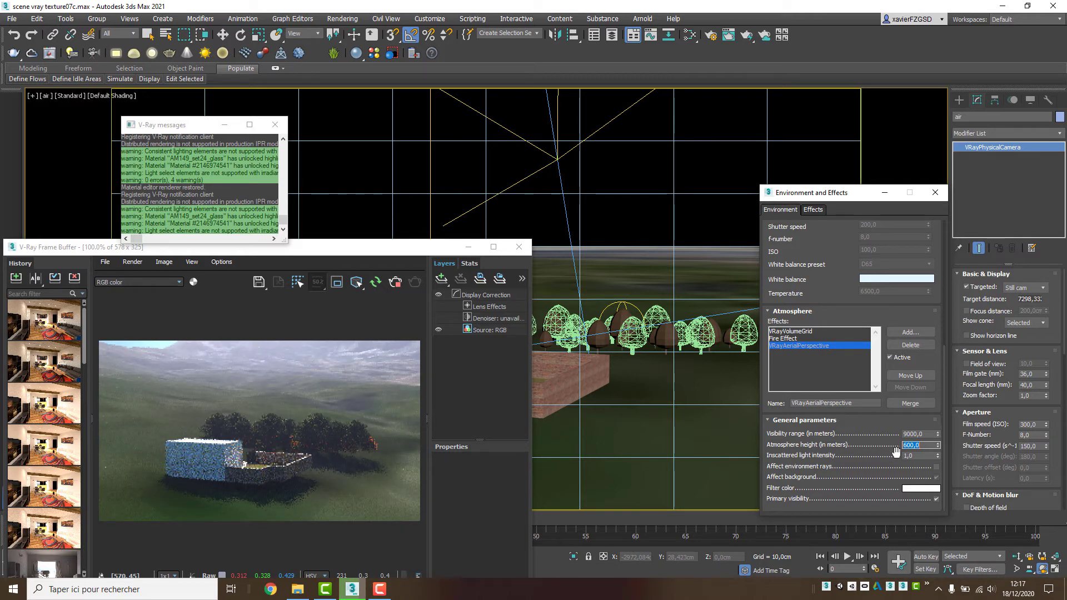
Tint the aerial perspective's filter color a very pale yellow with a saturation of 31.
click(922, 488)
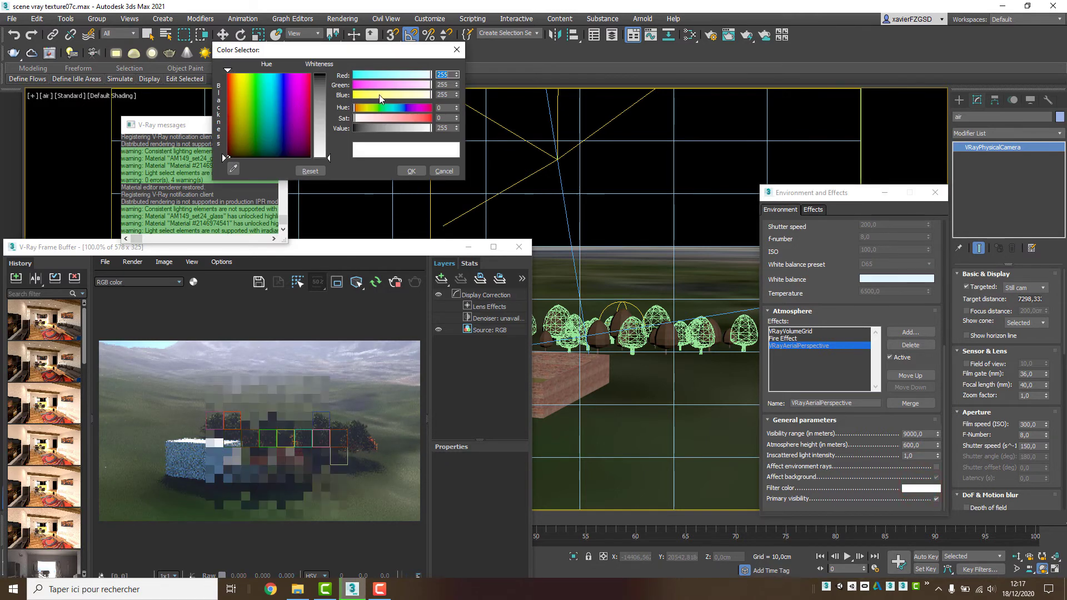
click(398, 95)
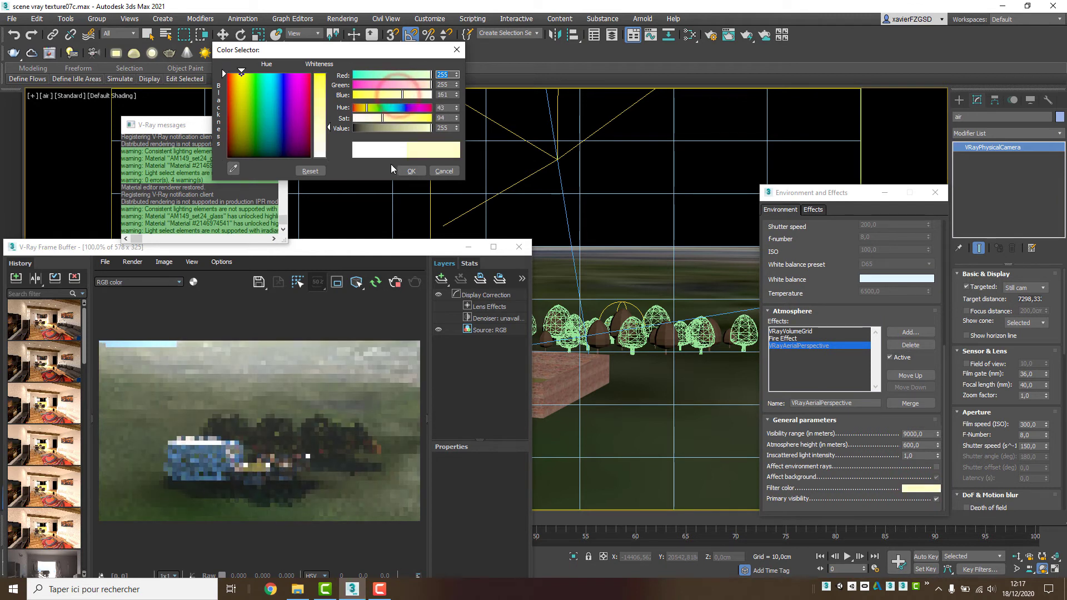
drag(379, 118, 367, 121)
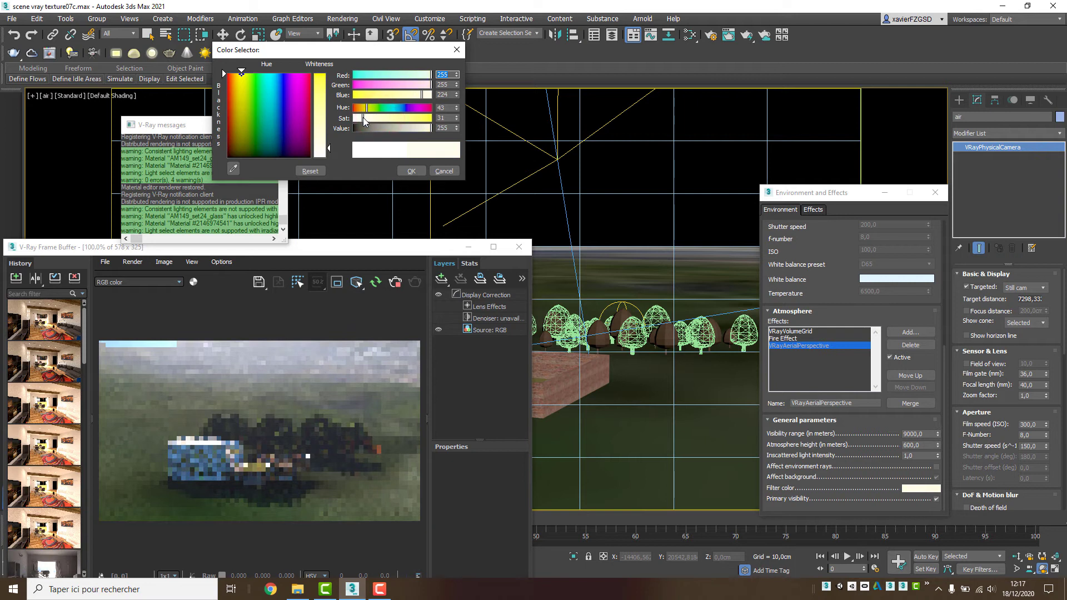
click(410, 171)
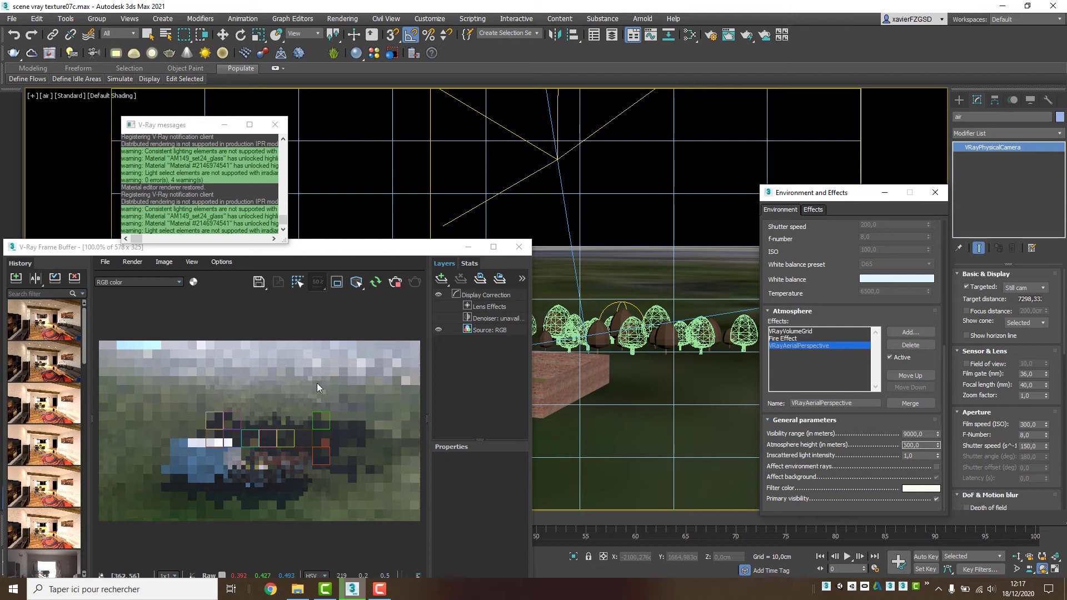
Try inscattered light intensities of 5, 1.5 and 0.5 for the aerial perspective.
double_click(920, 457)
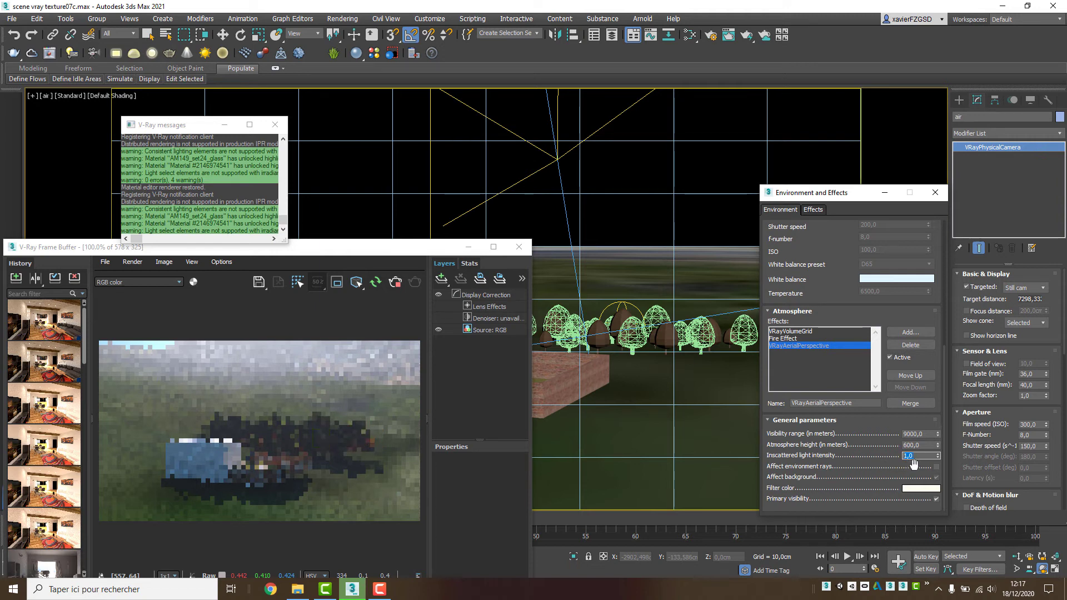
text(5)
key(Return)
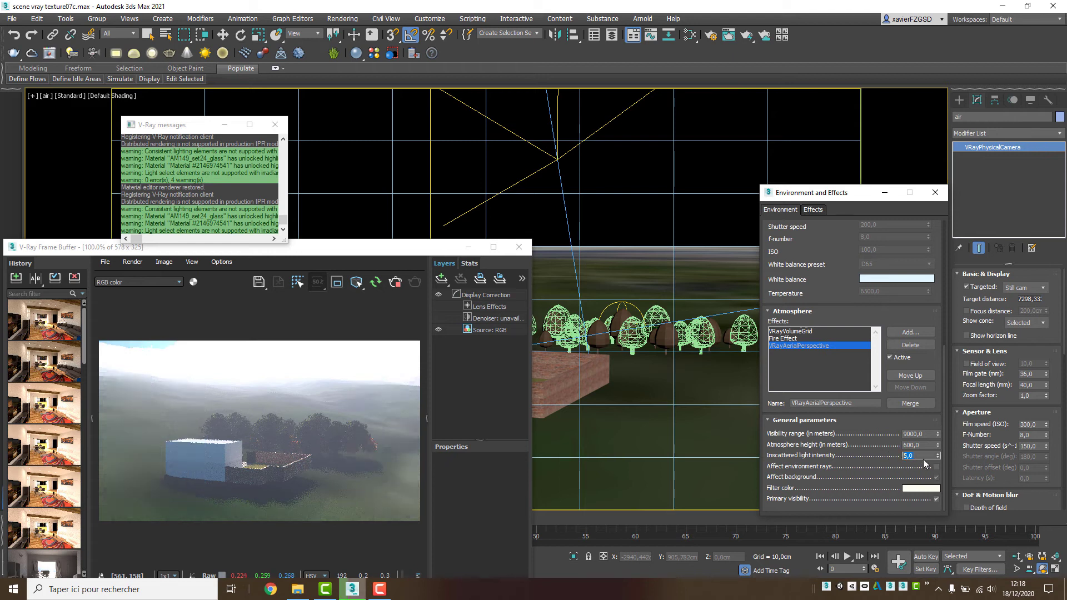
click(912, 456)
key(Return)
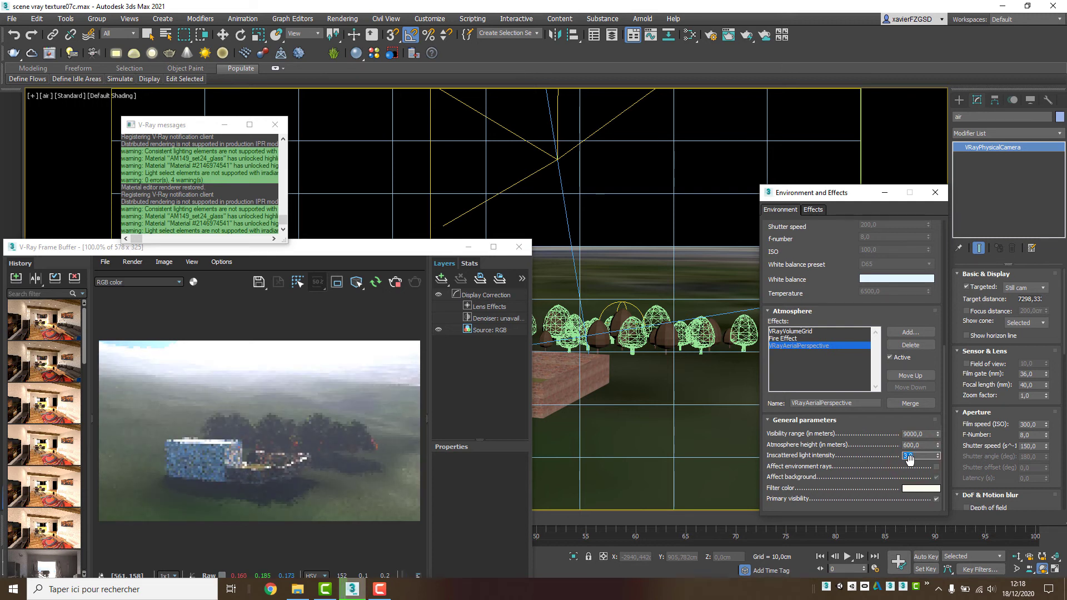
click(917, 456)
text(1,5)
key(Return)
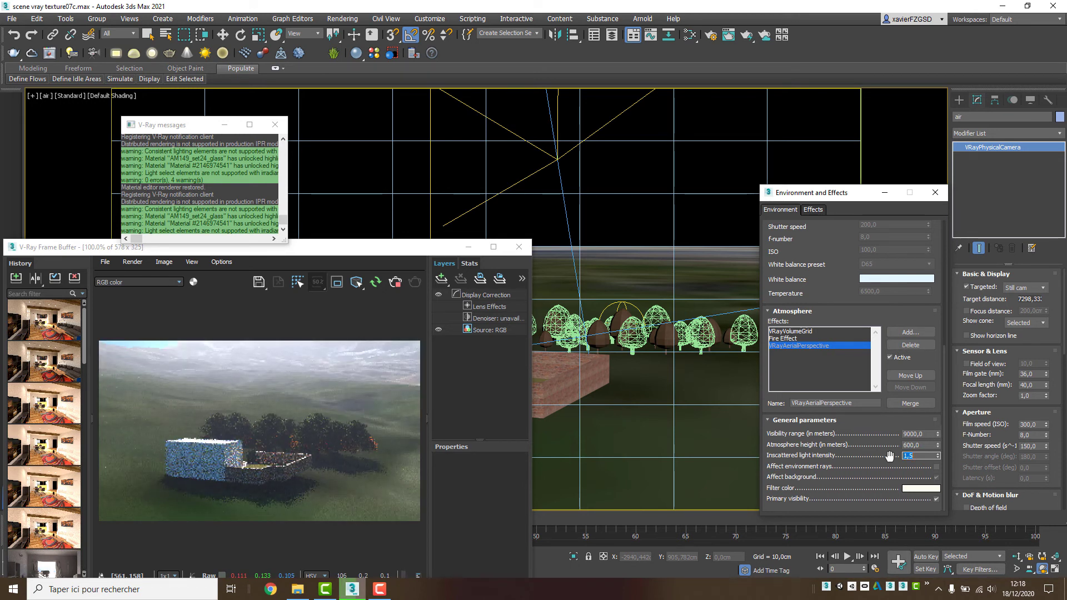
text(0,5)
key(Return)
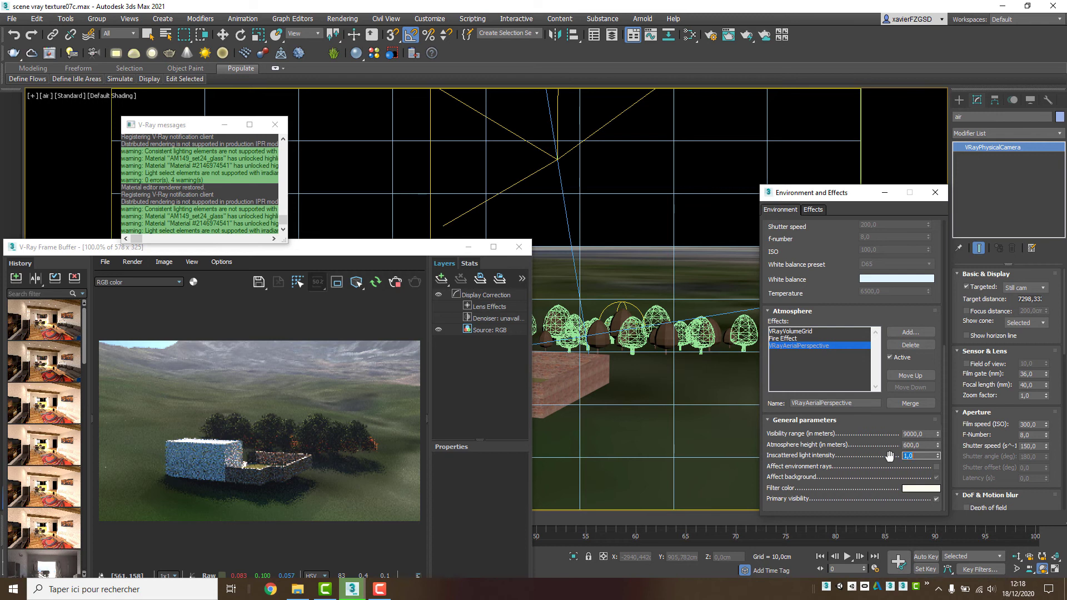
Set the aerial perspective's inscattered light intensity to 0.8.
text(,)
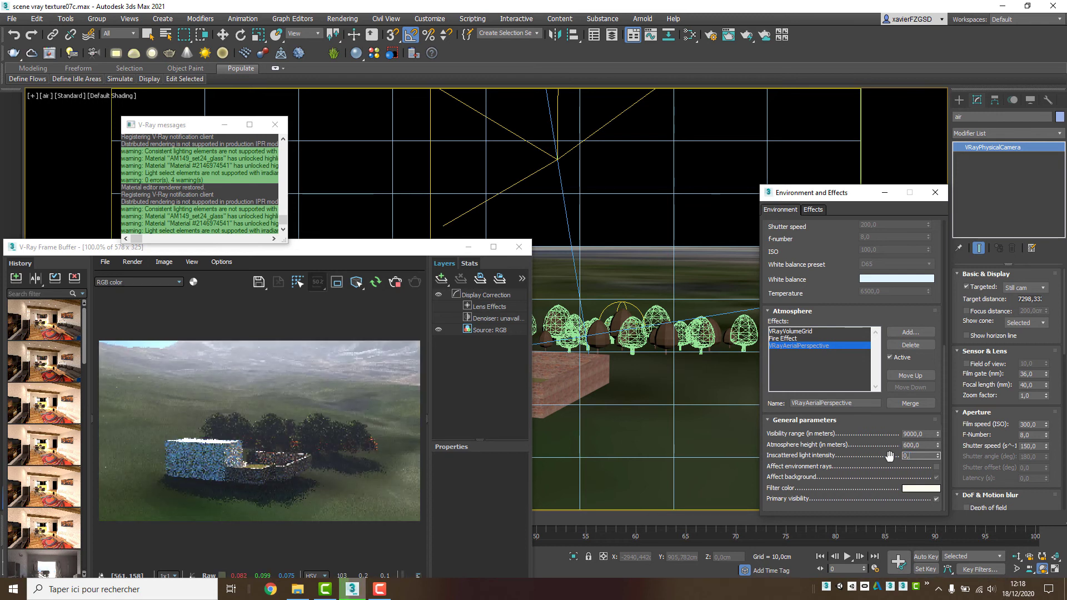
text(8)
key(Return)
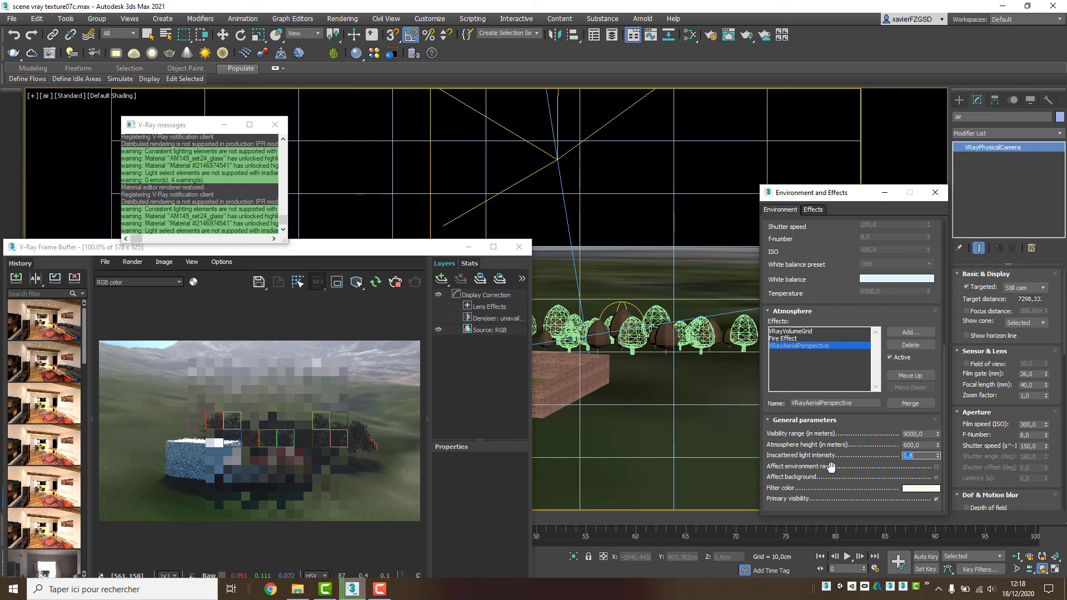
Make the aerial perspective affect environment rays, and stop the interactive render.
click(937, 468)
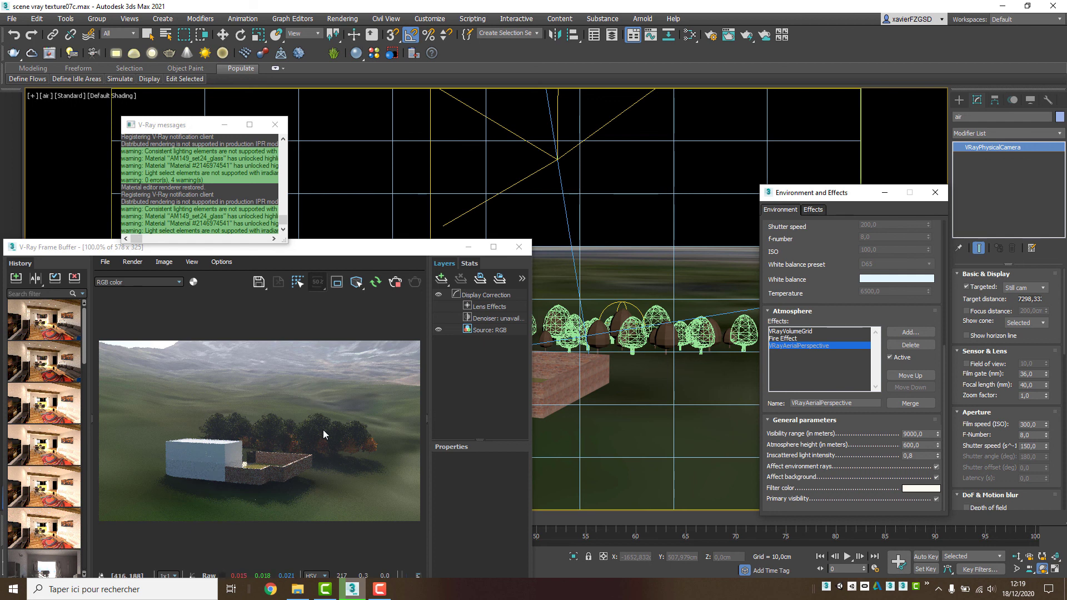
click(578, 378)
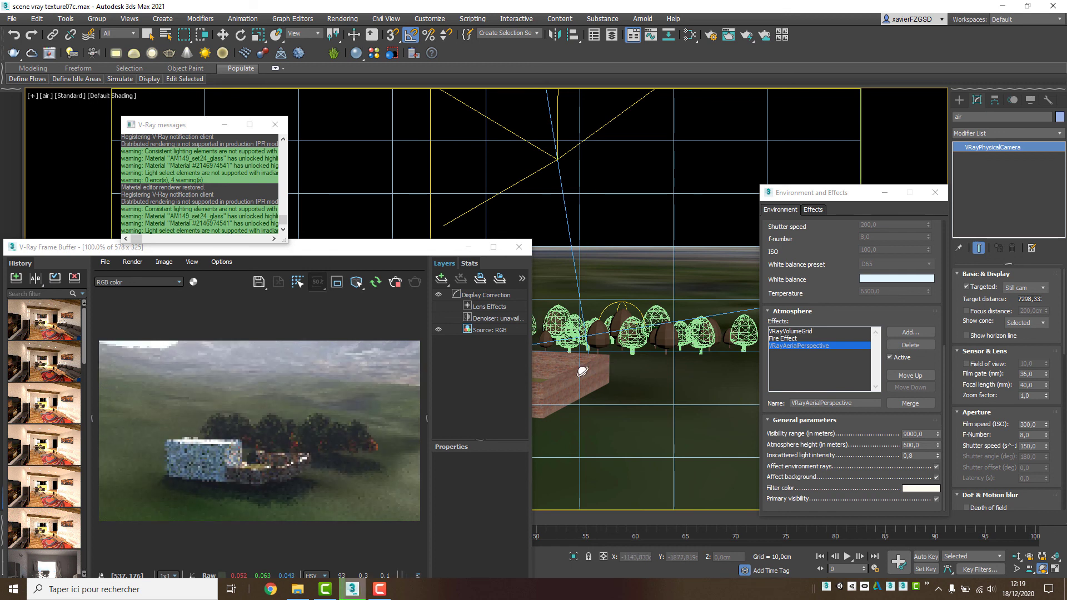
click(395, 282)
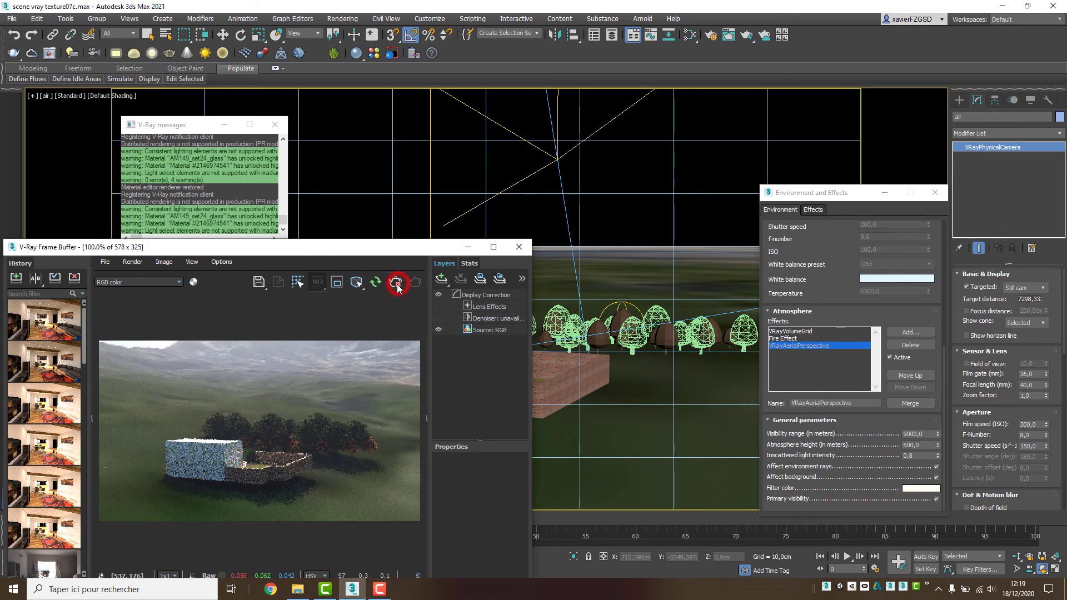